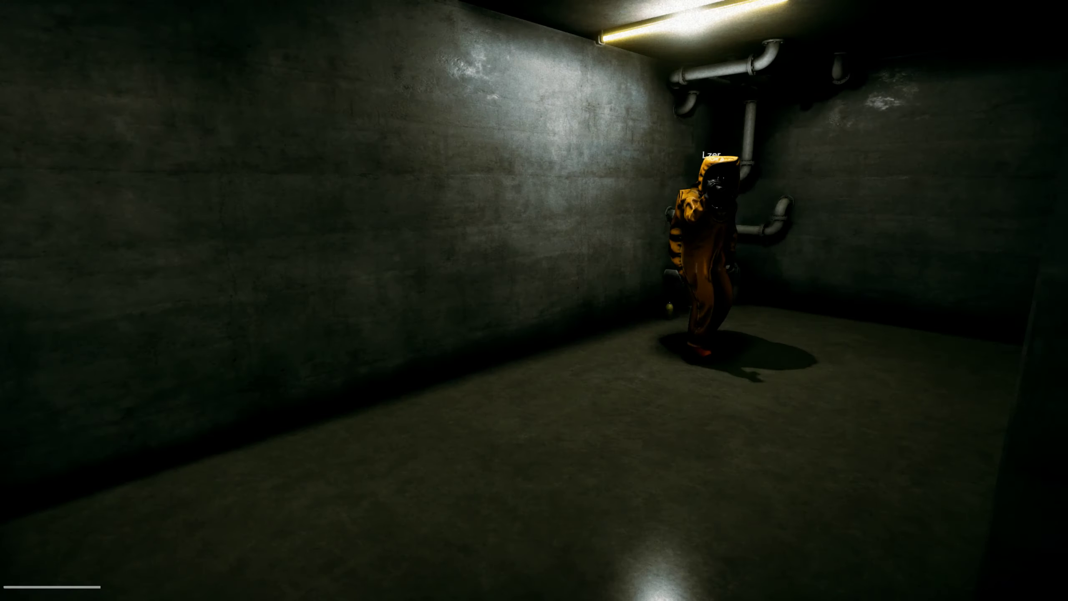
# Pick up the Almond Water bottle beside the pipes.
pyautogui.press('e')
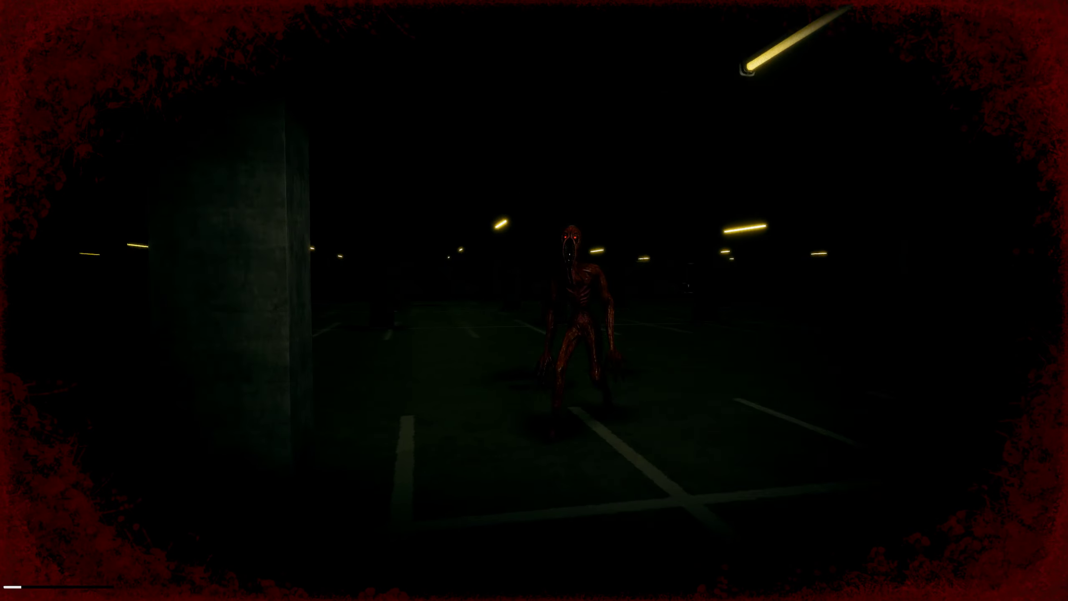
# Toggle the Steam overlay off and bring up actions for the Almond Water inventory slot.
pyautogui.hotkey('shift', 'Tab')
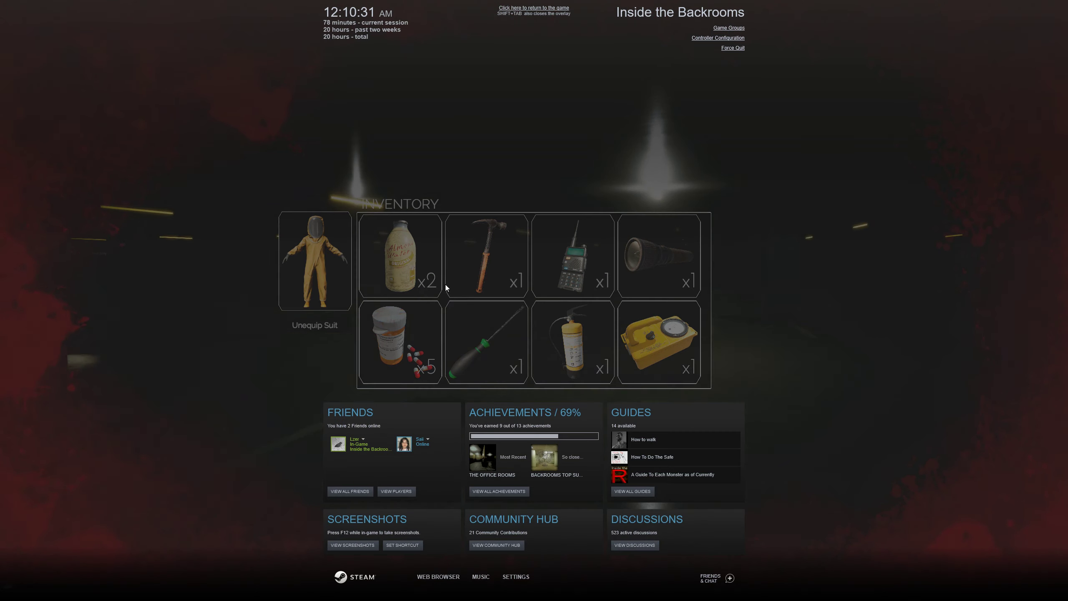
pyautogui.hotkey('shift', 'Tab')
pyautogui.rightClick(386, 267)
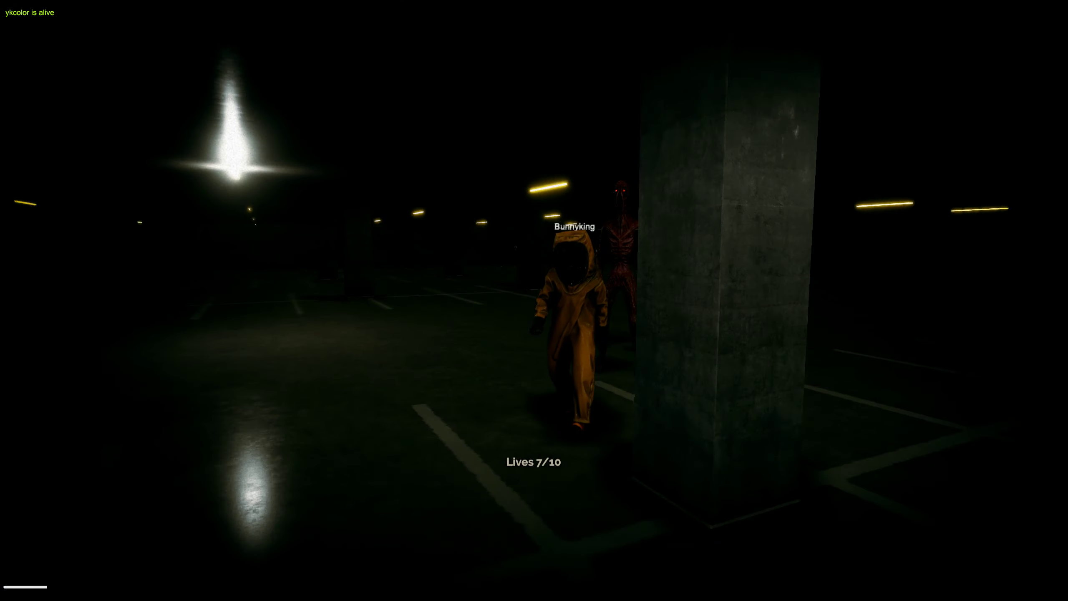
# Open the suitcase and take the fire extinguisher and Geiger counter.
pyautogui.press('e')
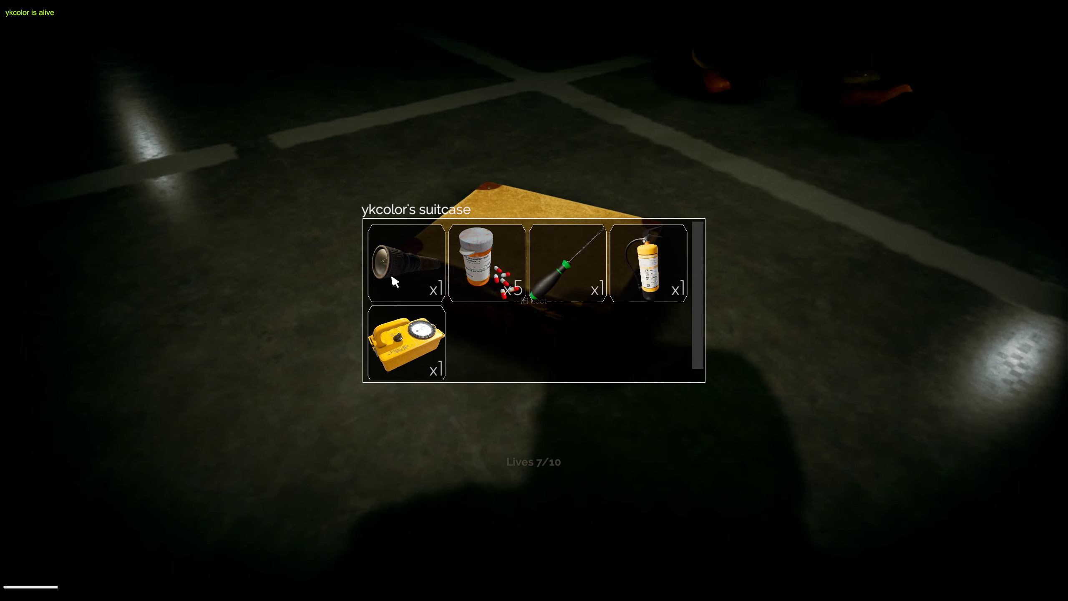
pyautogui.click(394, 282)
pyautogui.click(395, 281)
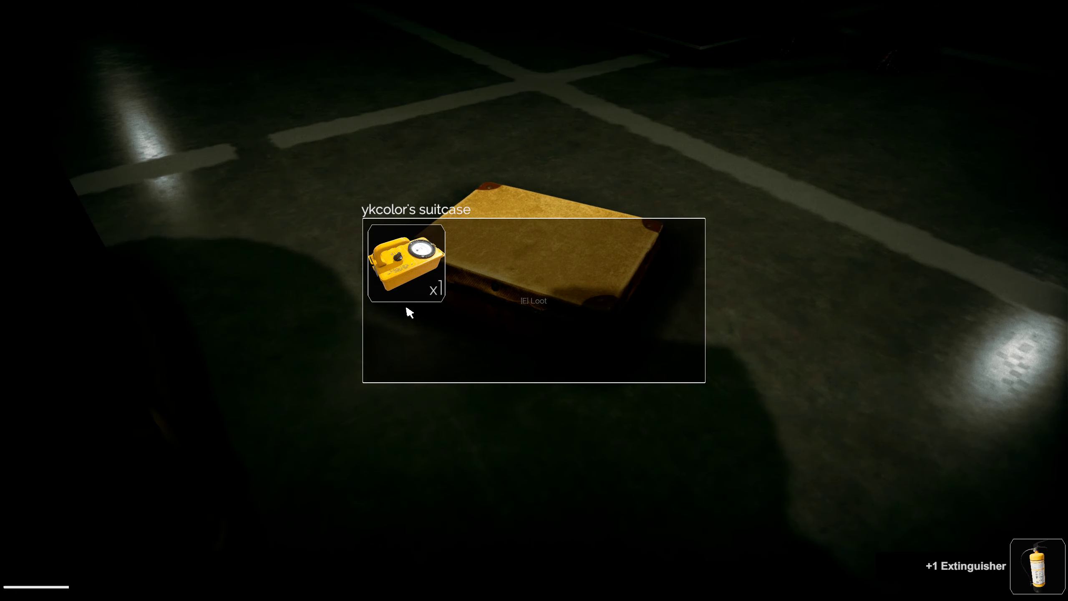
pyautogui.click(400, 268)
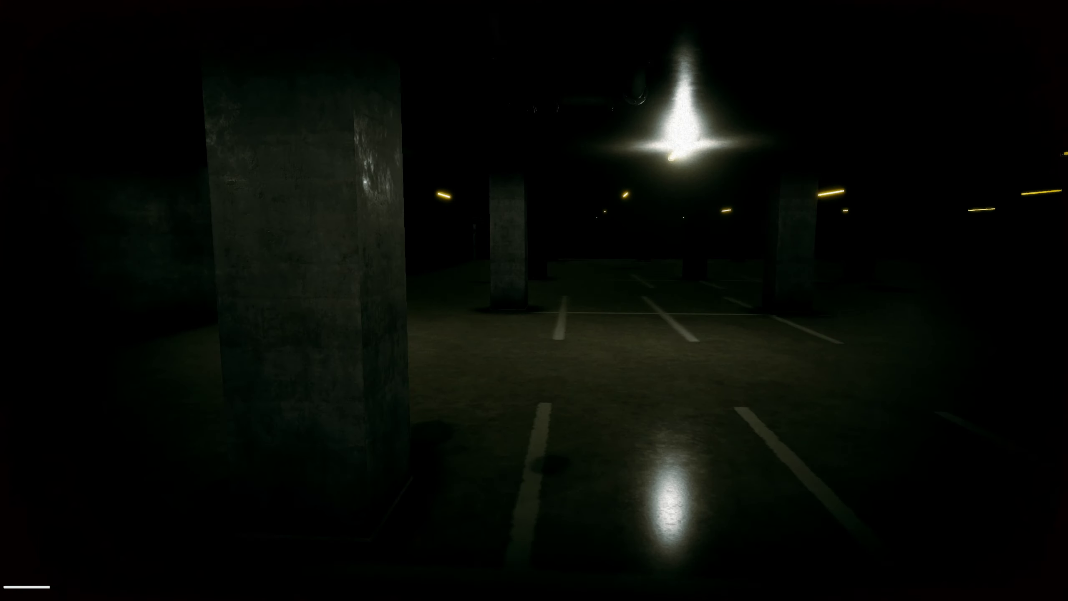
# Check the inventory and close it before running for the stairwell.
pyautogui.press('Tab')
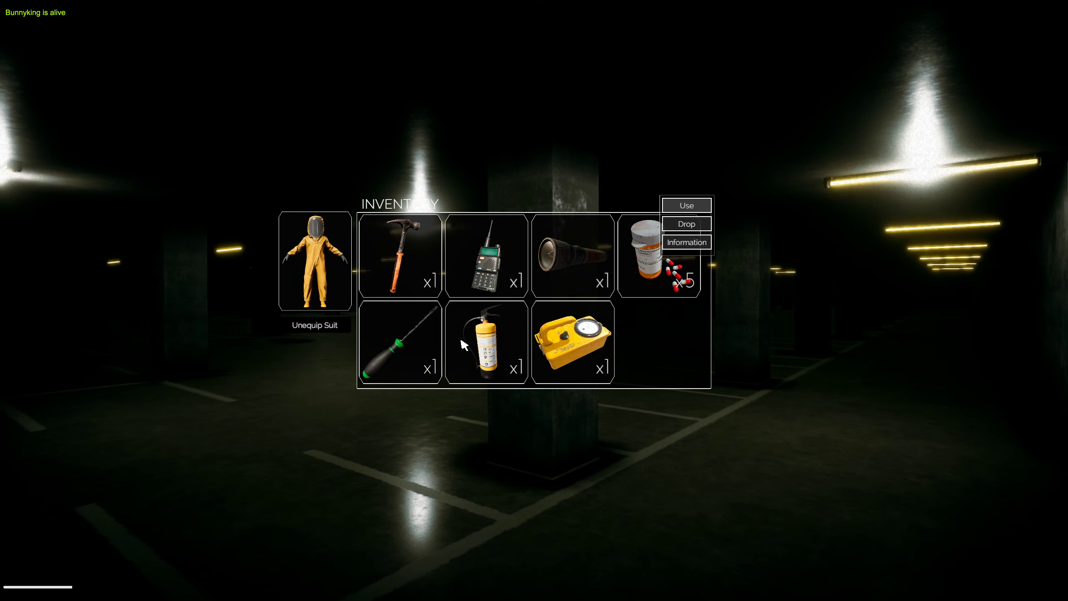
pyautogui.press('Tab')
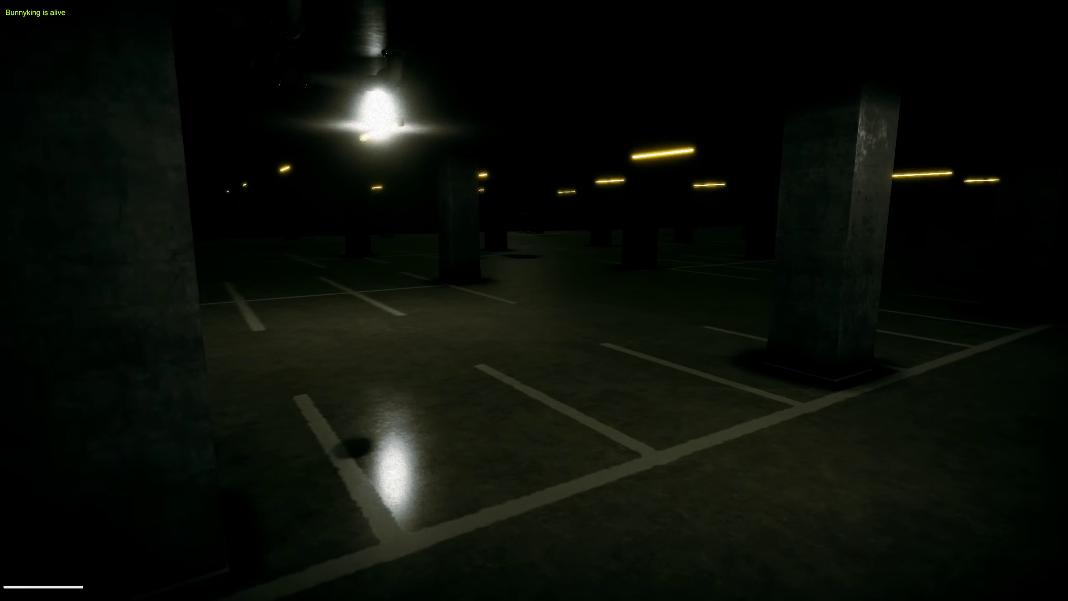